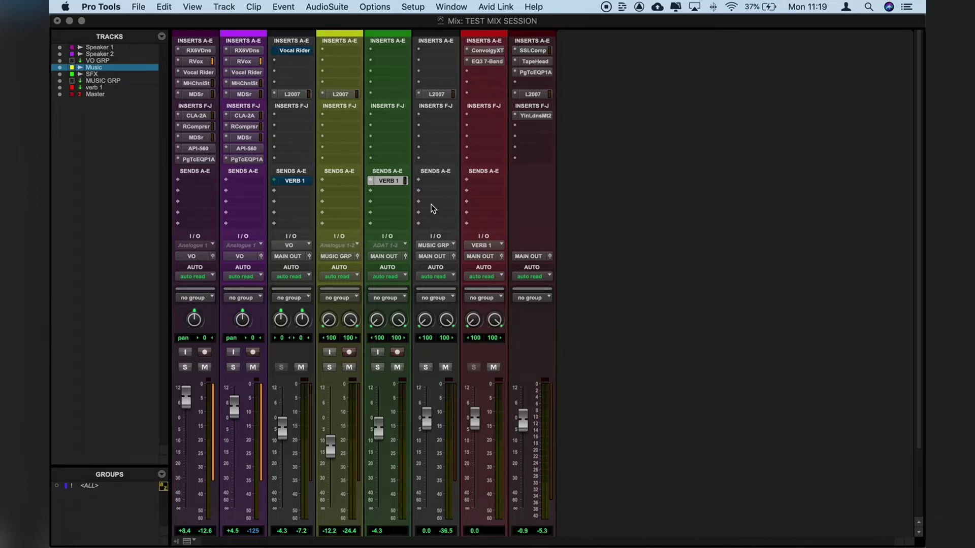
Check the Edit window, then read -17.3 LUFS integrated on Master's Youlean Loudness Meter 2.
key("super+equal")
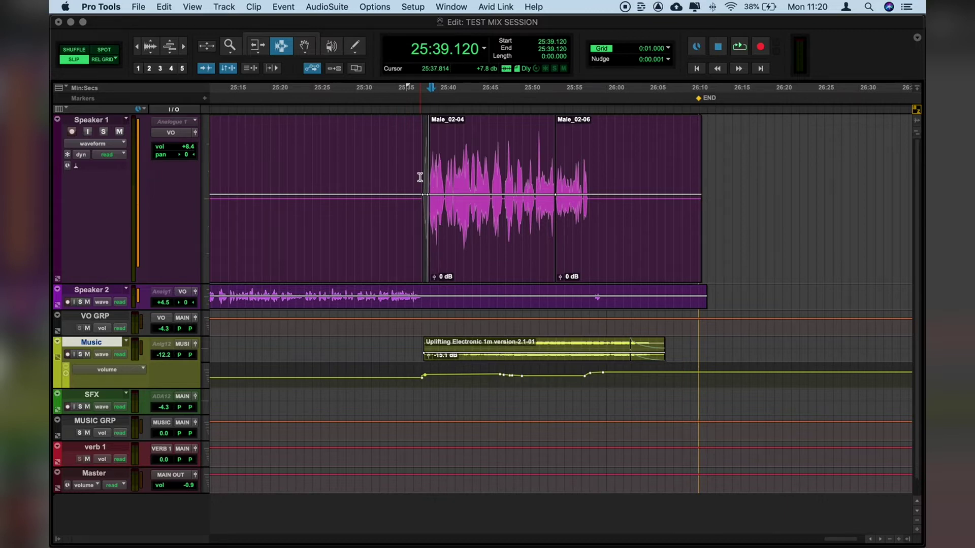
key("super+equal")
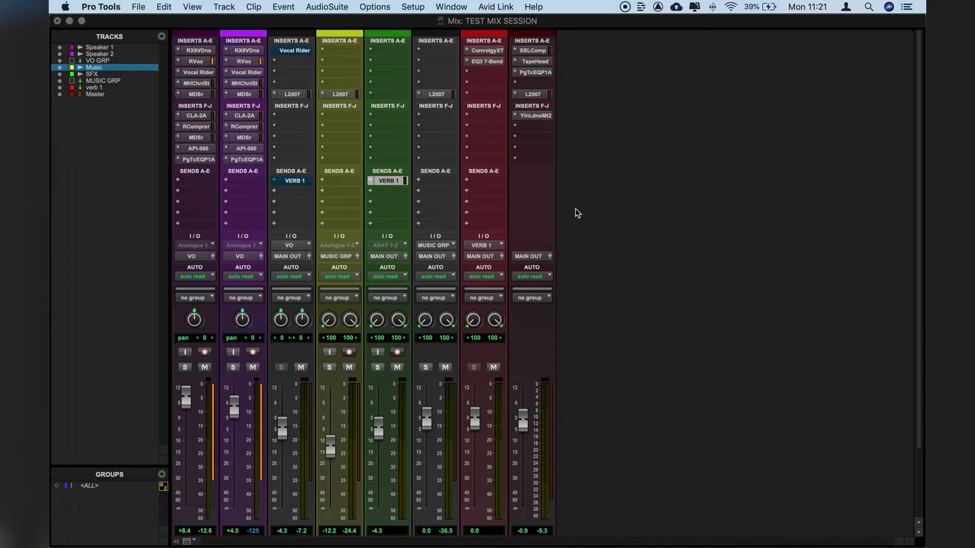
left_click(535, 116)
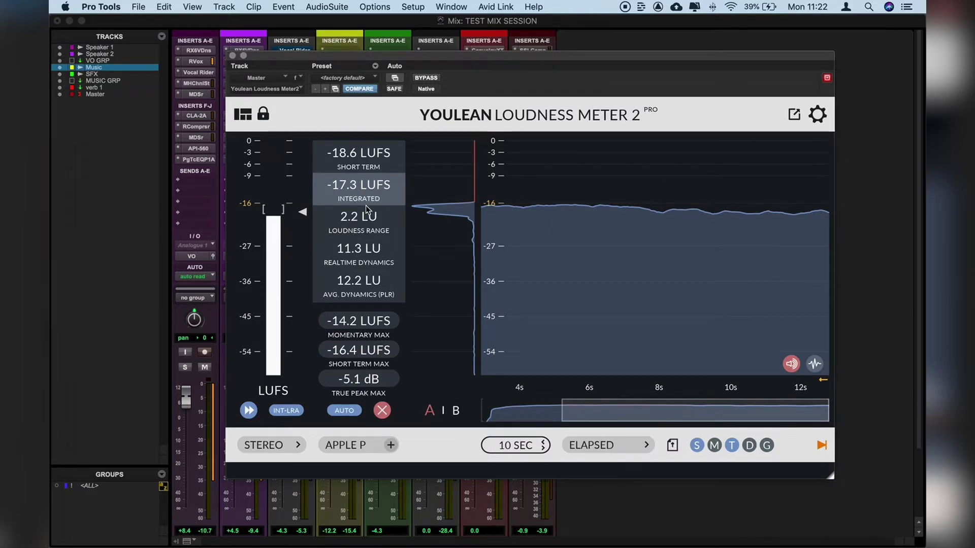
key("super+w")
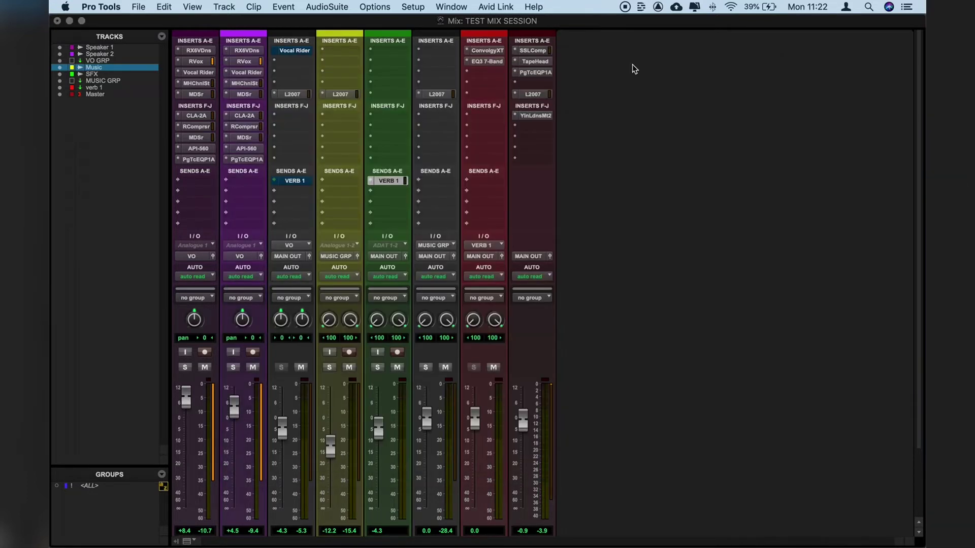
Inspect the Master's SSLComp G-Master Buss Compressor settings, then close the plug-in.
left_click(533, 50)
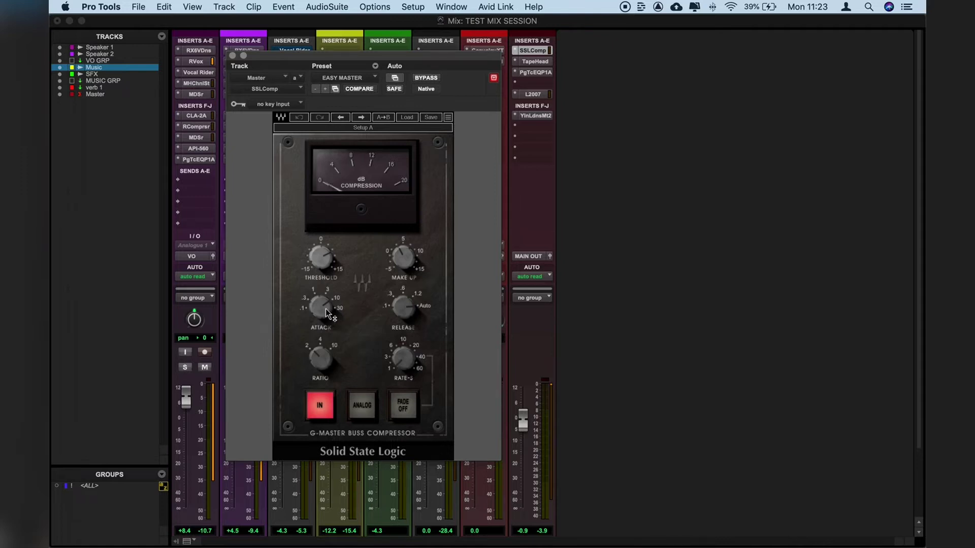
mouse_move(311, 368)
left_click(233, 56)
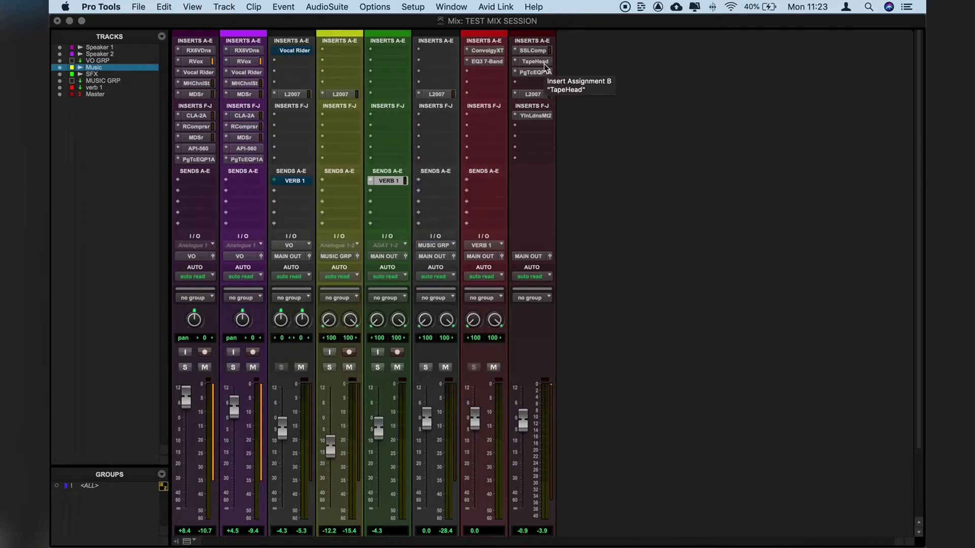
A/B the Master's TapeHead saturation with bypass twice and raise its drive.
left_click(546, 62)
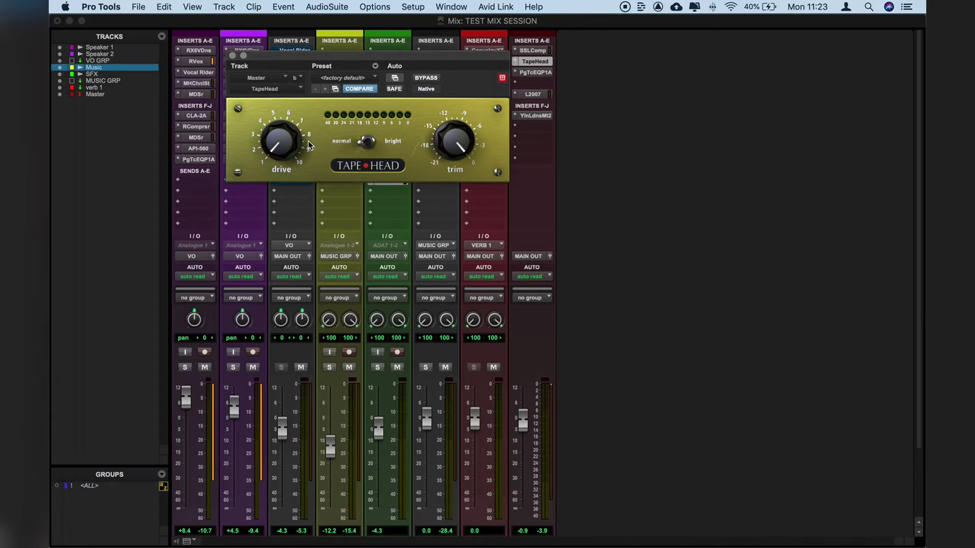
left_click(426, 77)
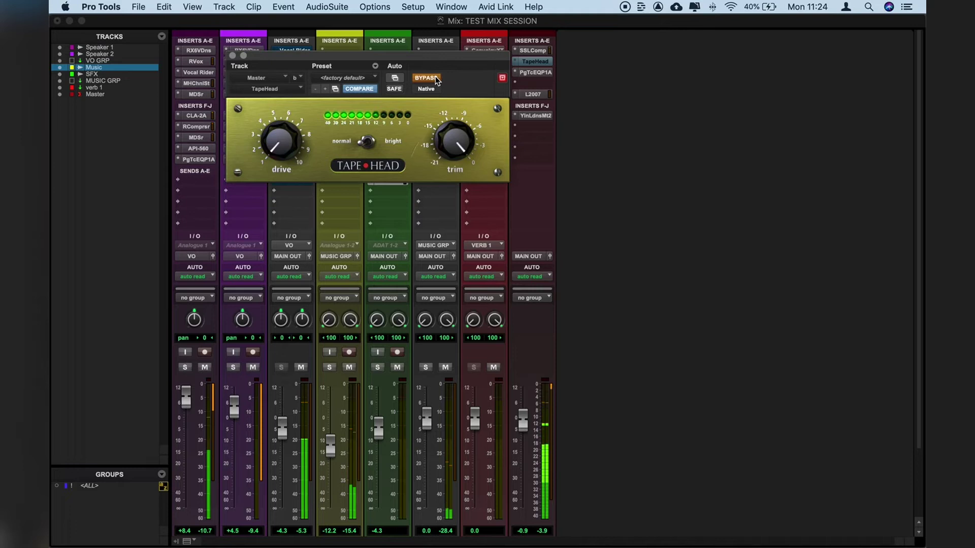
left_click(434, 78)
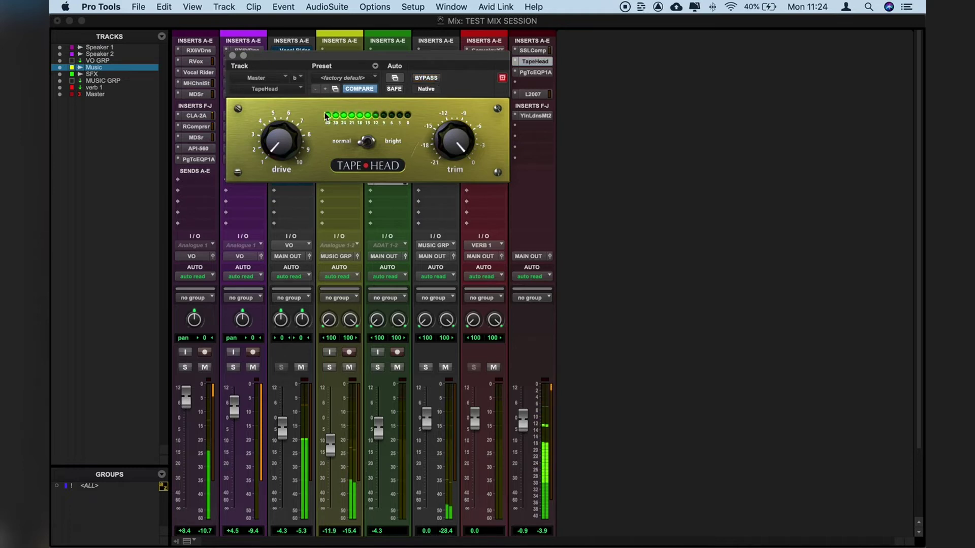
left_click(421, 80)
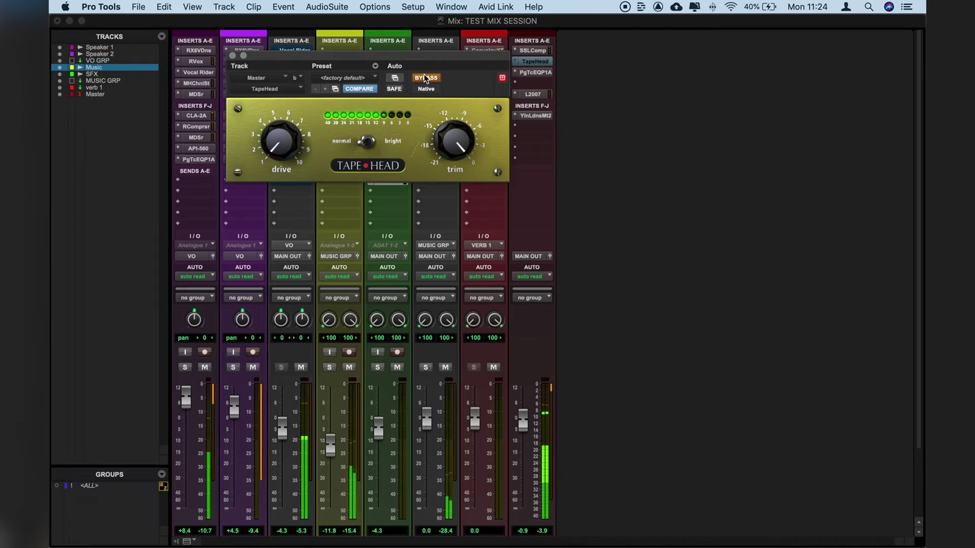
left_click(425, 77)
left_click_drag(279, 146, 278, 133)
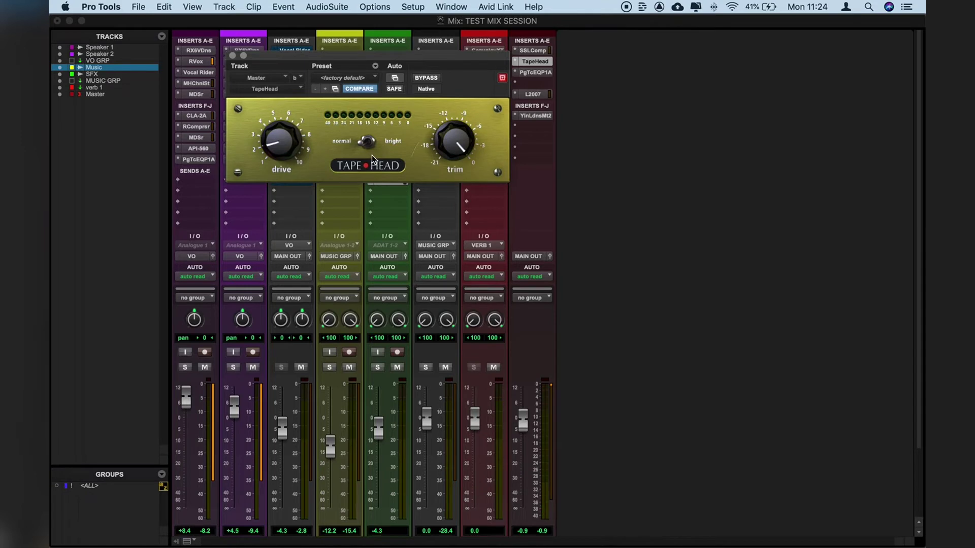
left_click(541, 72)
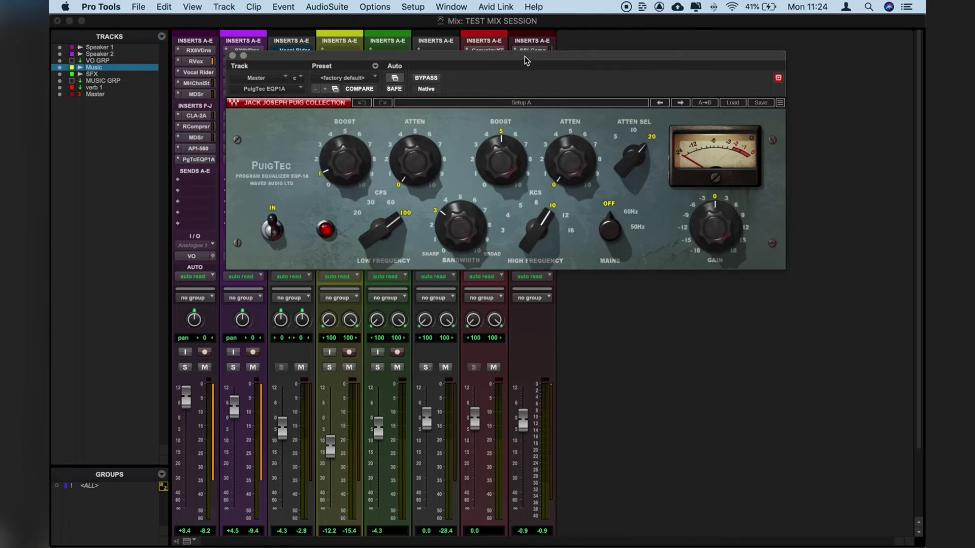
Move the PuigTec high-frequency band from 10 to 12 and A/B the EQ with bypass.
left_click(545, 227)
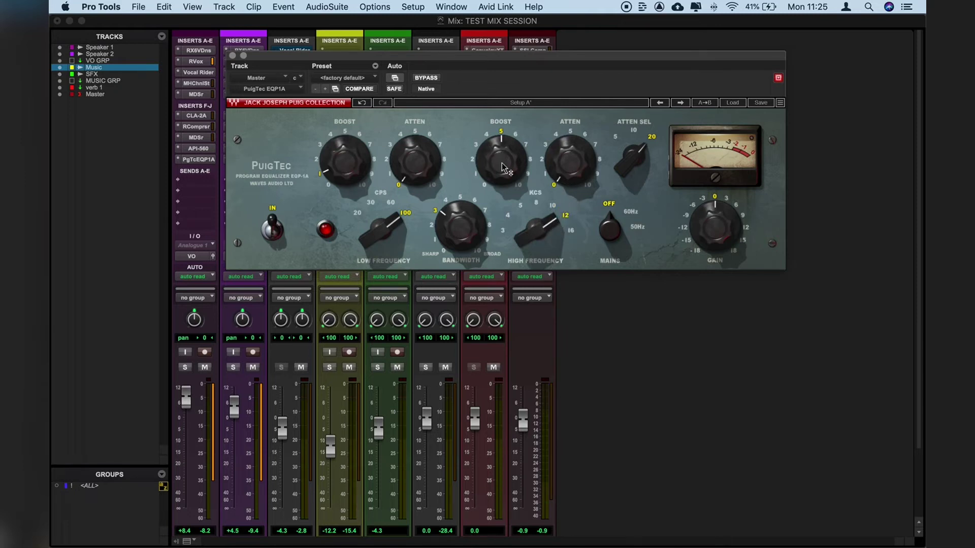
mouse_move(502, 164)
left_click(427, 78)
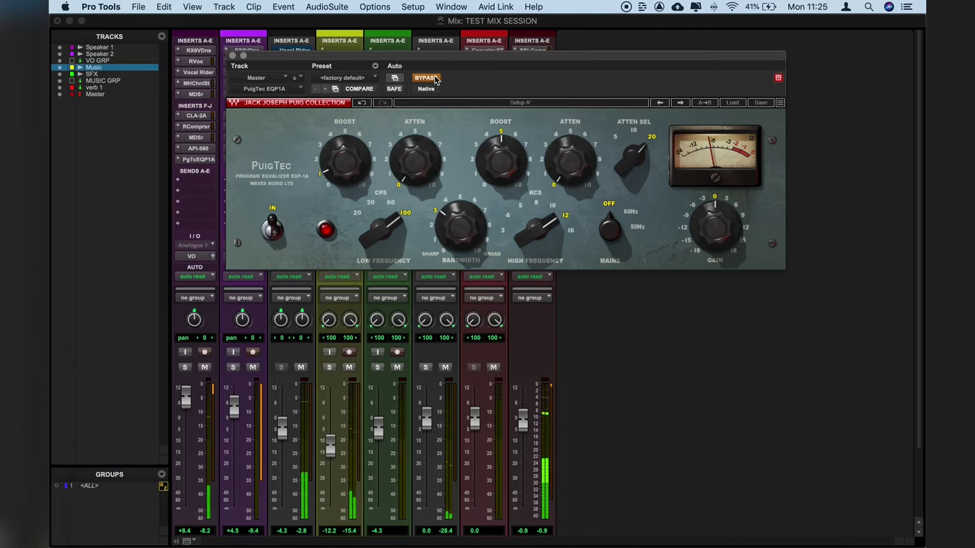
left_click(434, 79)
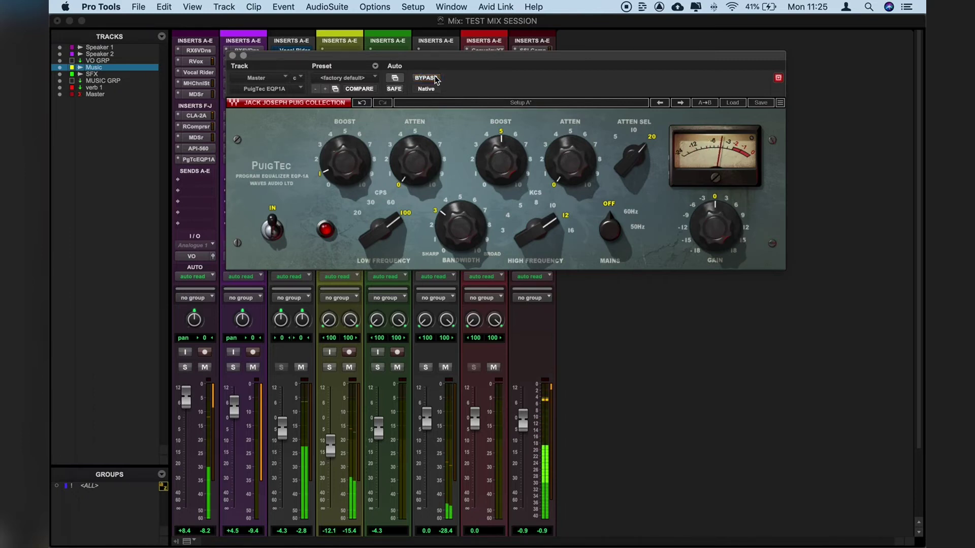
left_click(435, 79)
left_click(434, 80)
Raise the PuigTec high-band boost to about 6 and widen bandwidth from 3 to 3.8.
left_click_drag(511, 153, 511, 144)
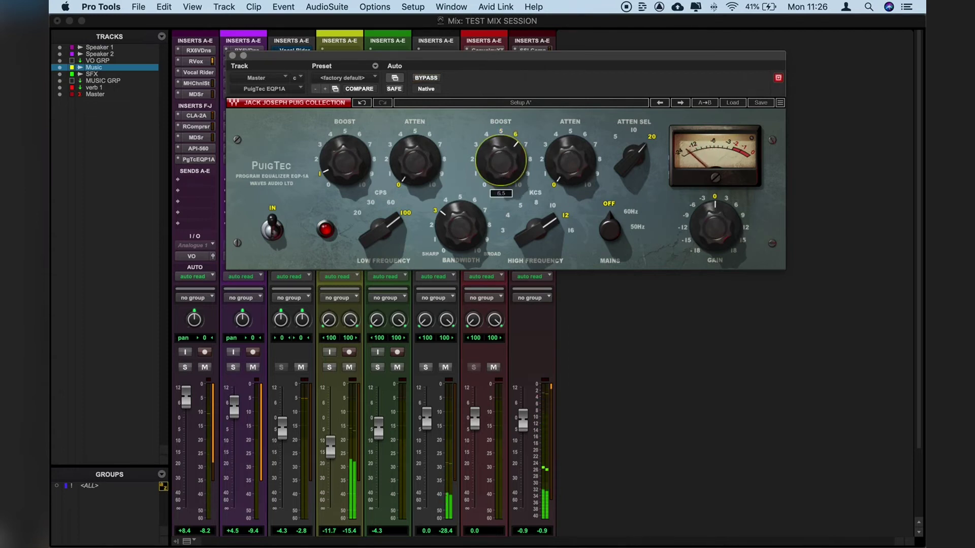
left_click_drag(460, 227, 460, 216)
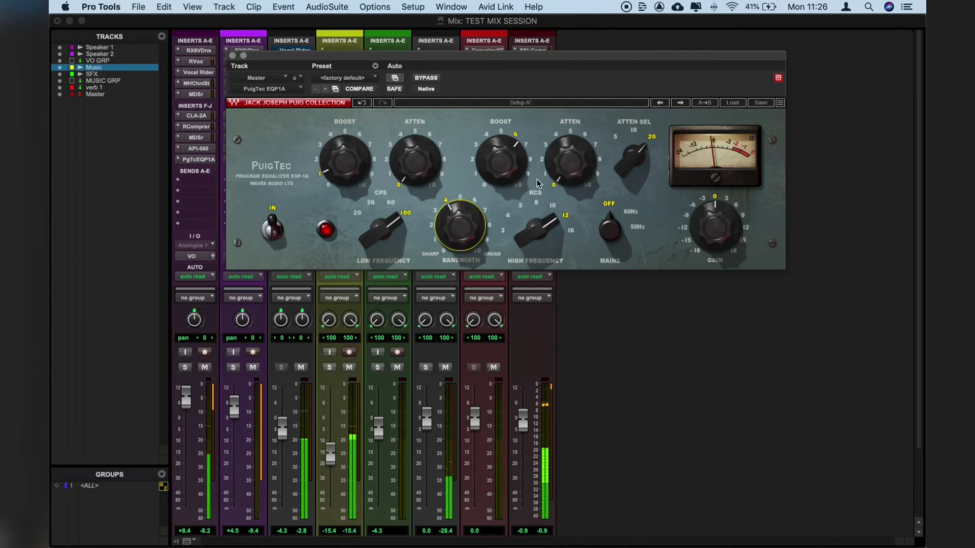
left_click(428, 77)
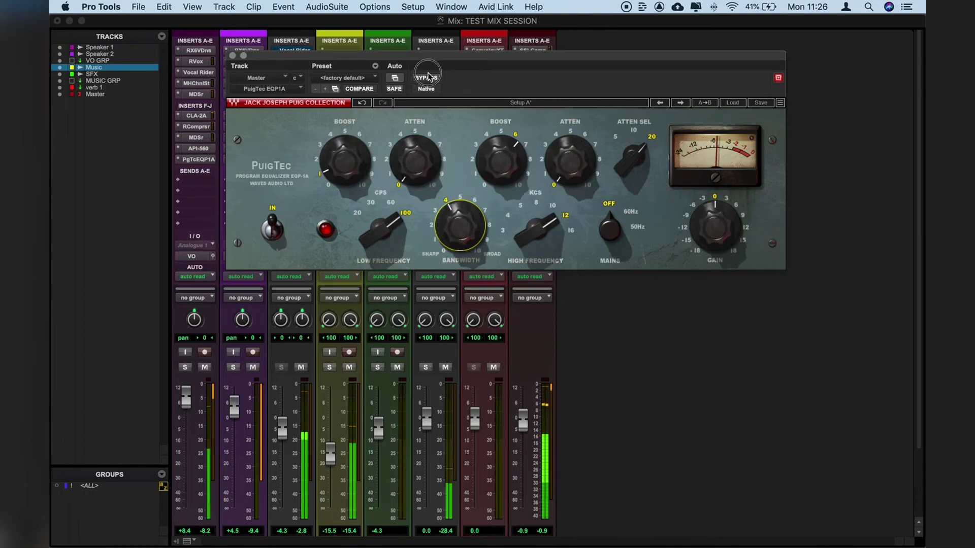
left_click(232, 56)
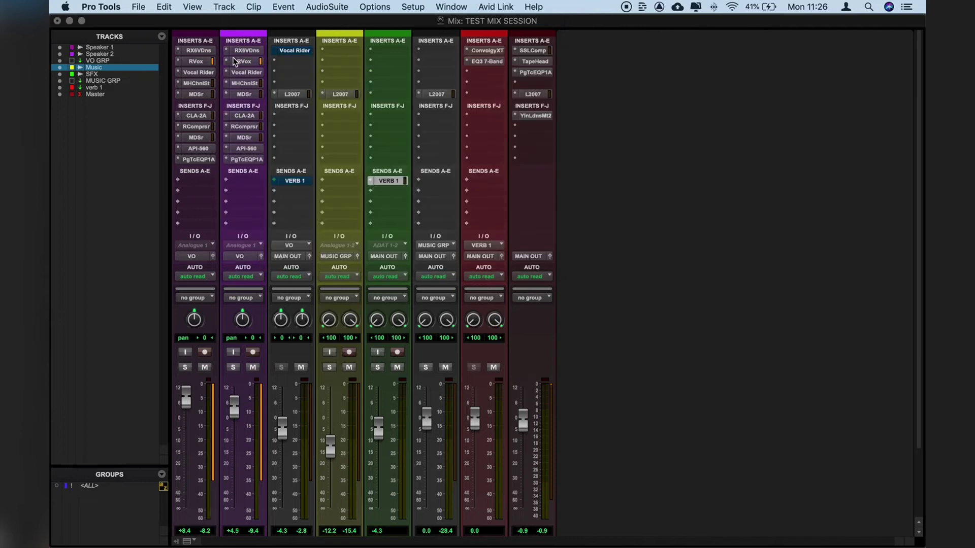
Review the Master's L2007 limiter, then bring up Youlean reading -14.6 LUFS integrated.
left_click(536, 94)
left_click(530, 96)
left_click(530, 95)
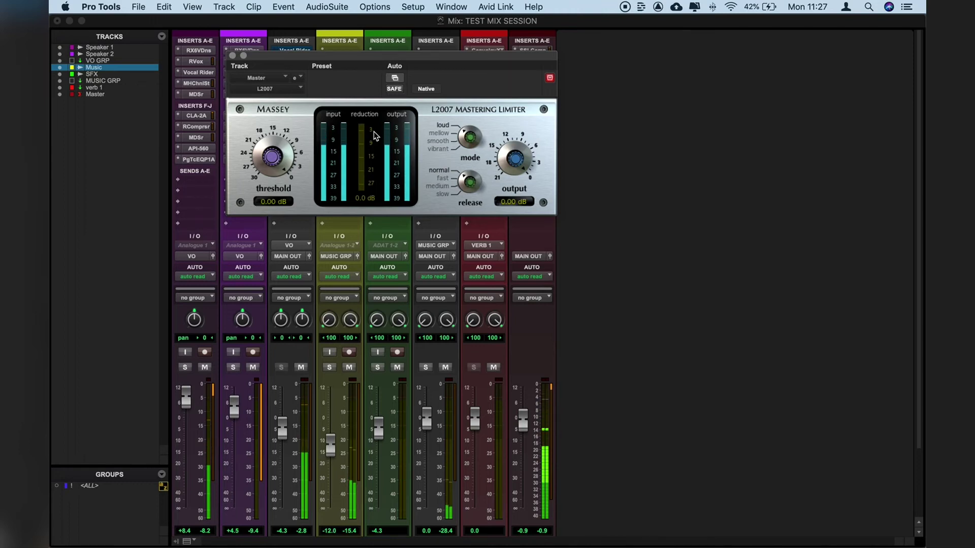
left_click(233, 57)
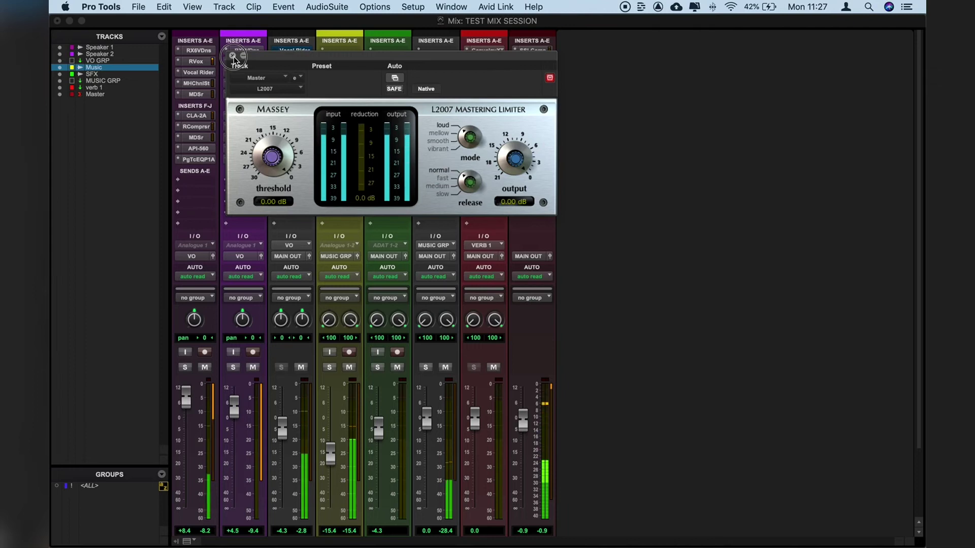
left_click(233, 57)
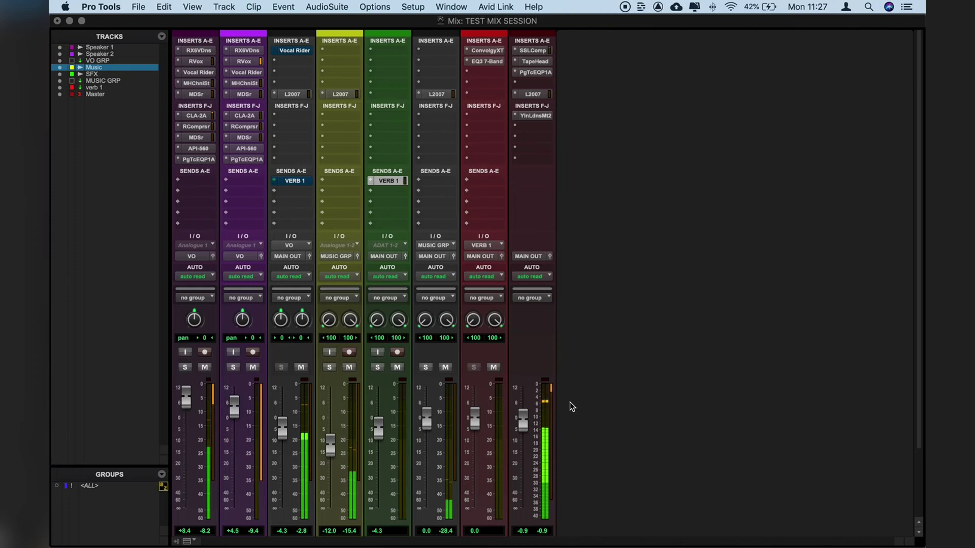
left_click(546, 116)
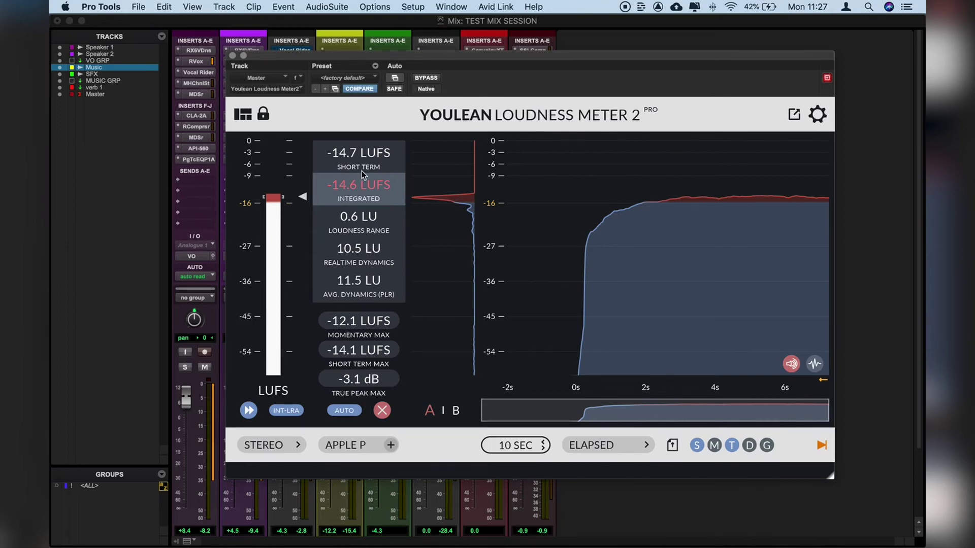
Re-measure the Master at -14.5 LUFS integrated, -3.1 dB true peak, then close Youlean.
key("space")
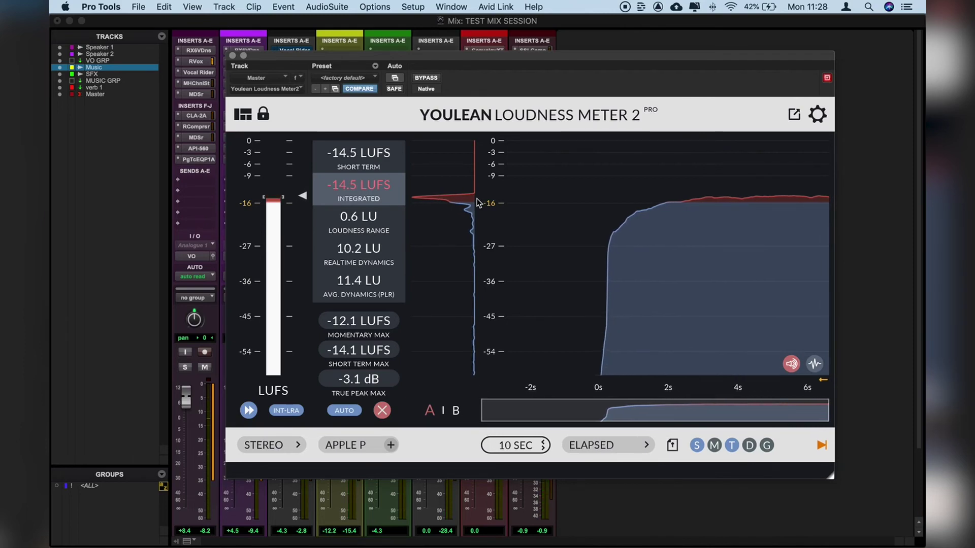
left_click(233, 55)
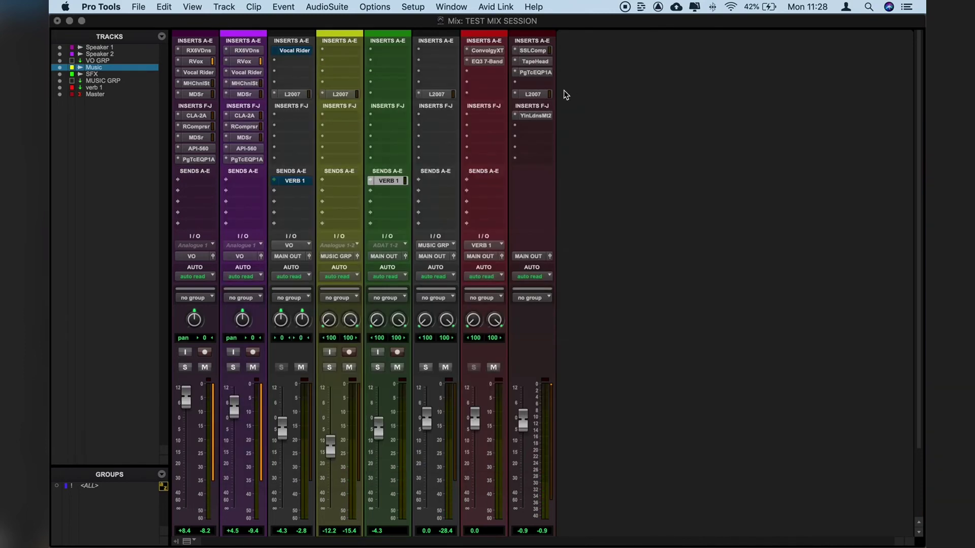
Lower the L2007 output to -1.33 dB and arrange it beside the Youlean loudness meter.
left_click(542, 97)
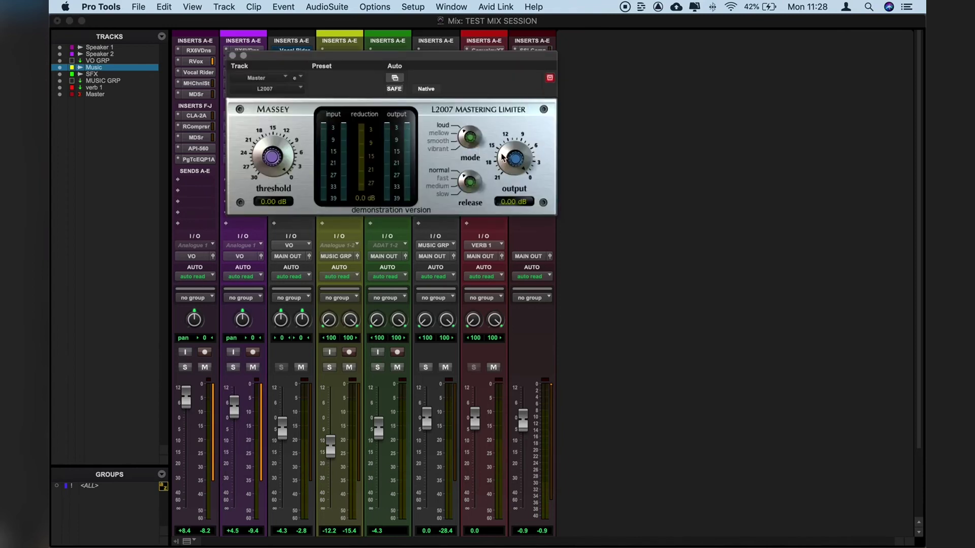
left_click_drag(524, 162, 520, 170)
left_click_drag(359, 65, 183, 70)
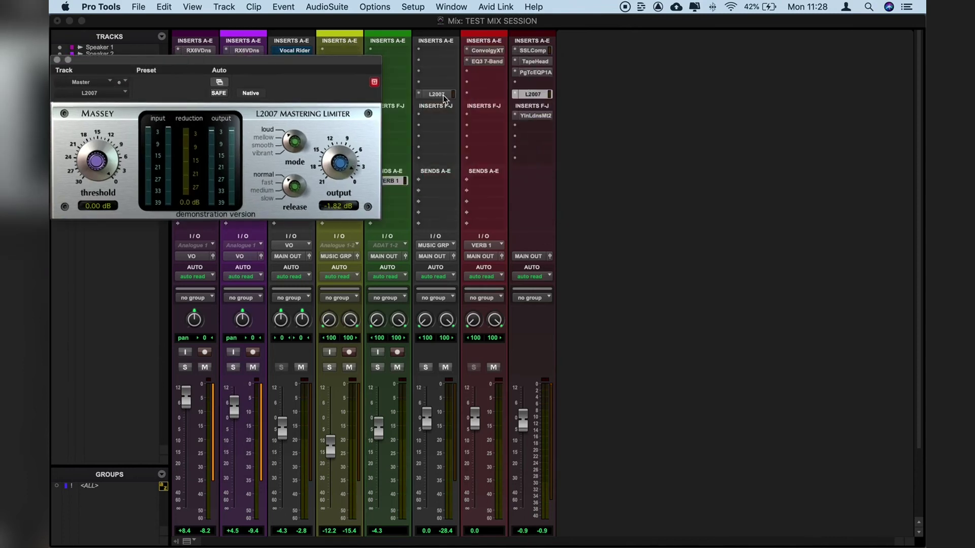
left_click(535, 116)
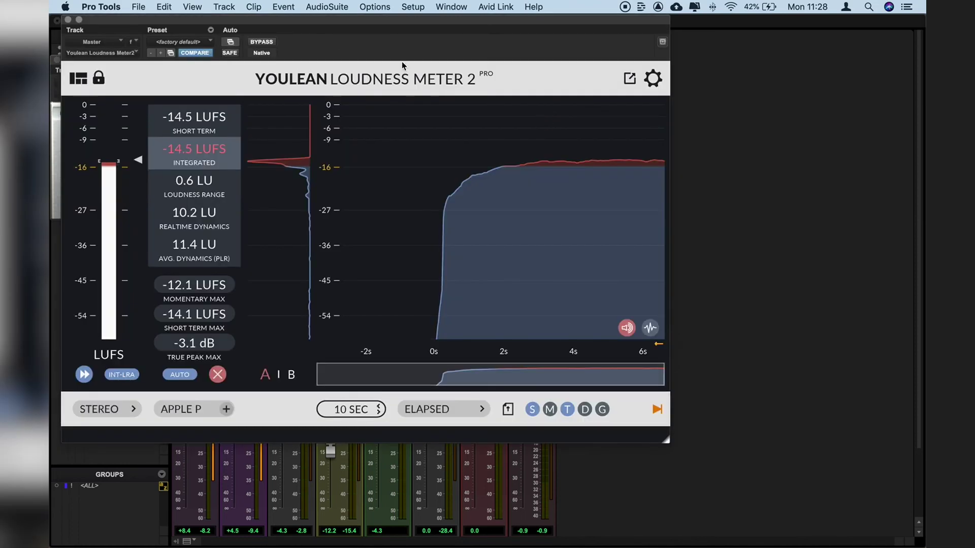
left_click_drag(304, 18, 592, 58)
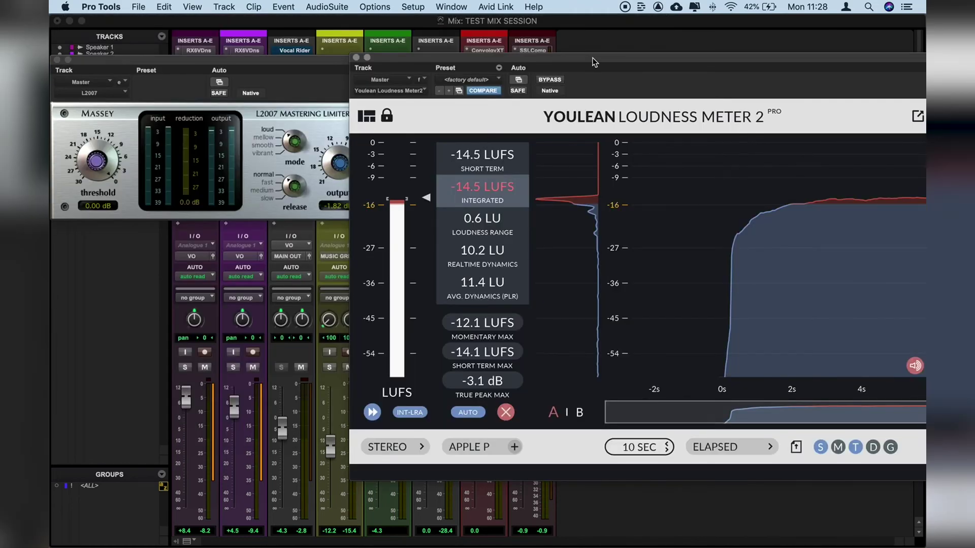
Trim the L2007 output from -2.66 to -1.65 dB during playback, reaching -16.2 LUFS integrated.
key("space")
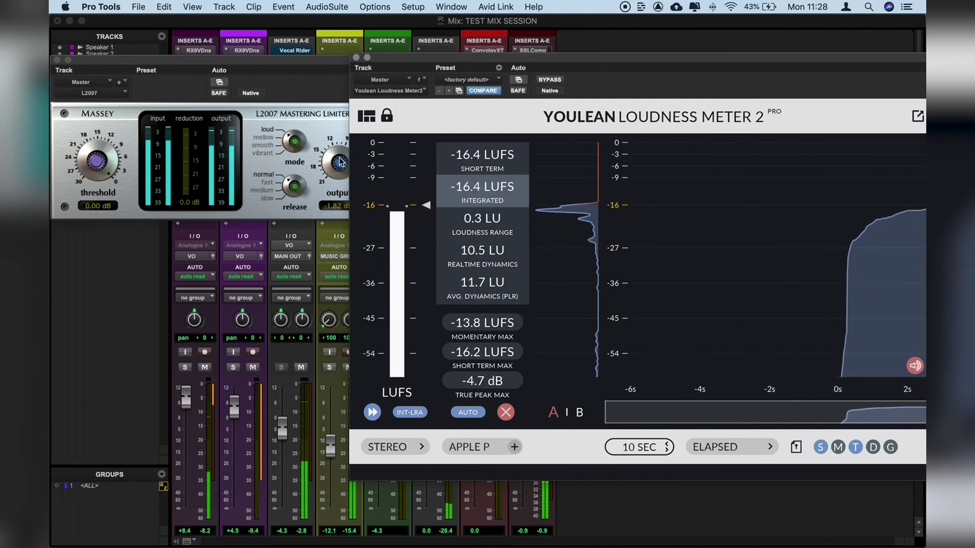
left_click_drag(340, 162, 341, 166)
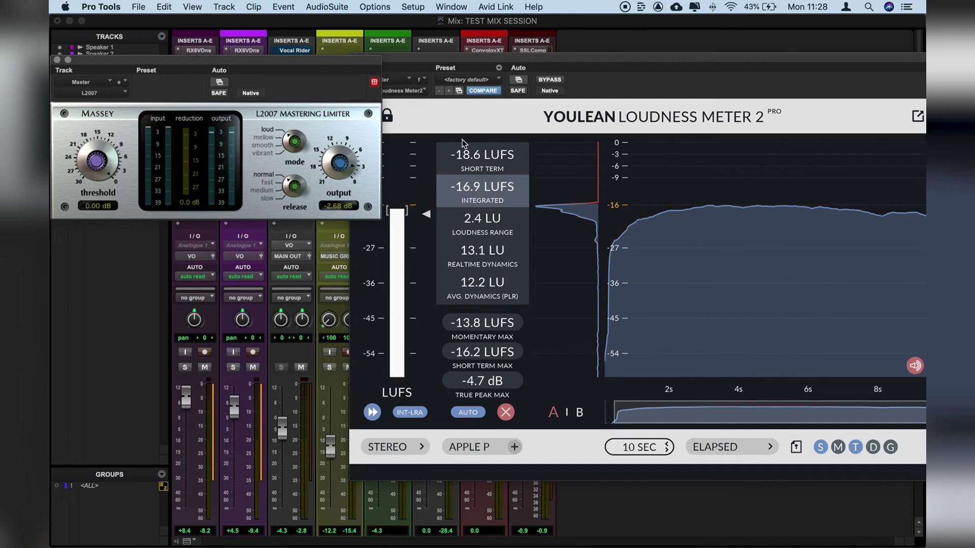
key("space")
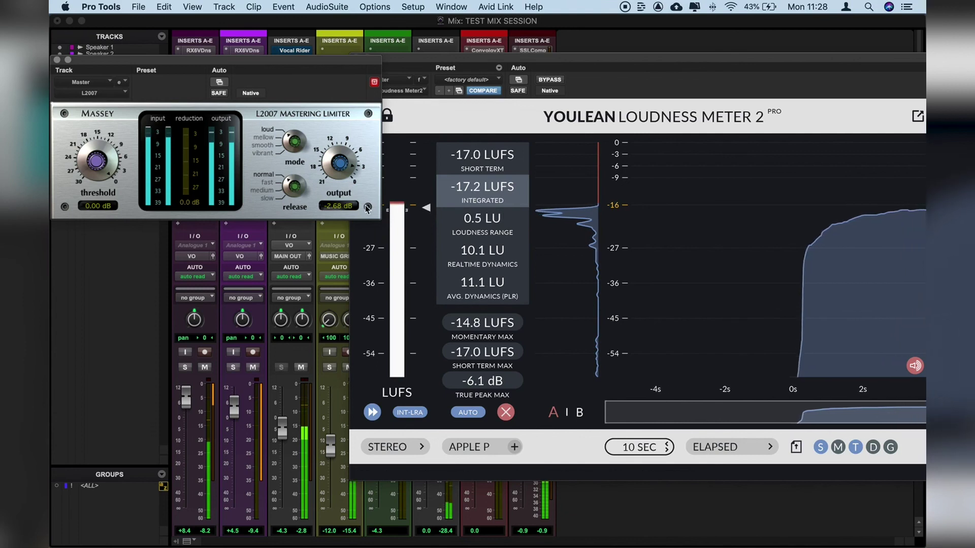
left_click_drag(336, 164, 339, 160)
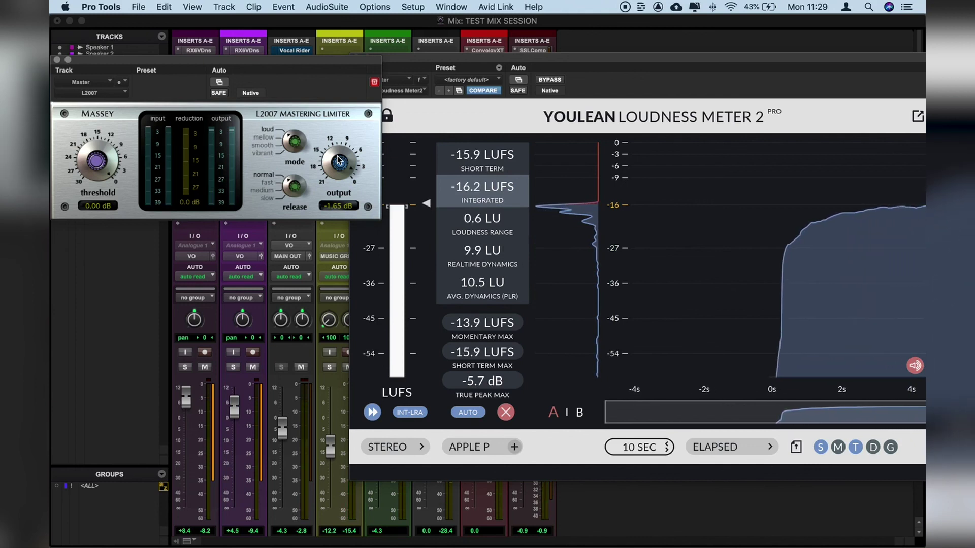
left_click(414, 65)
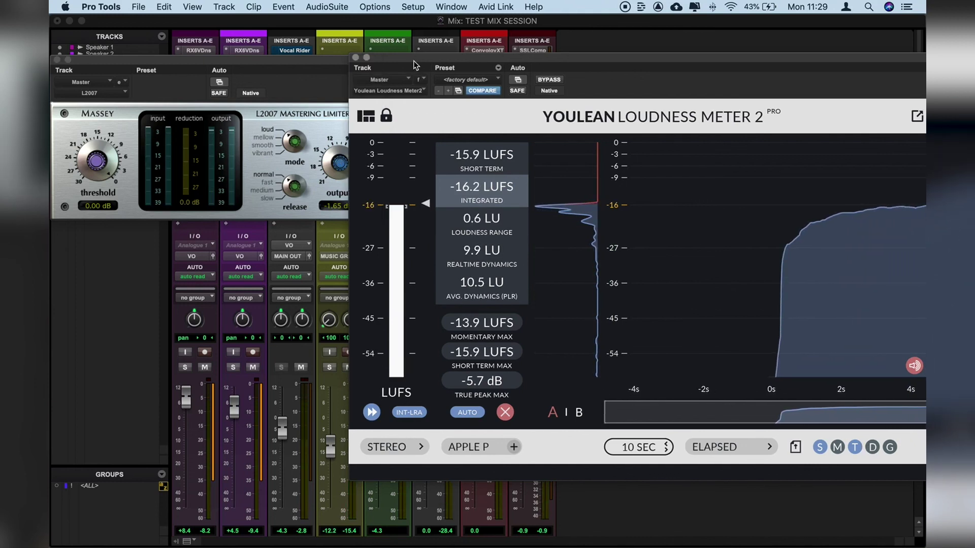